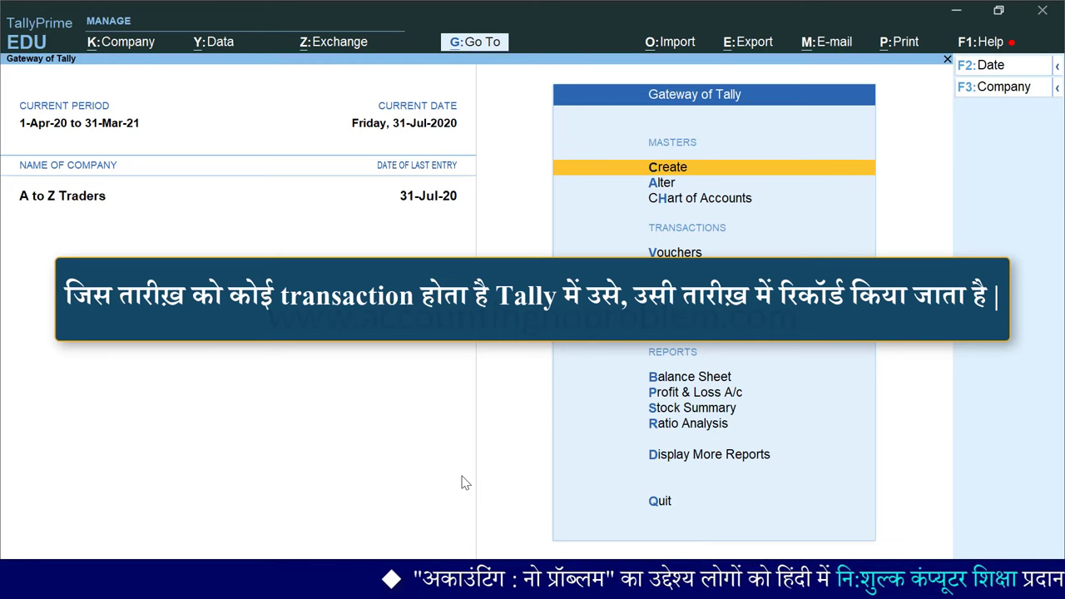
- Set the current date to 31-Jul-2020
key(F2)
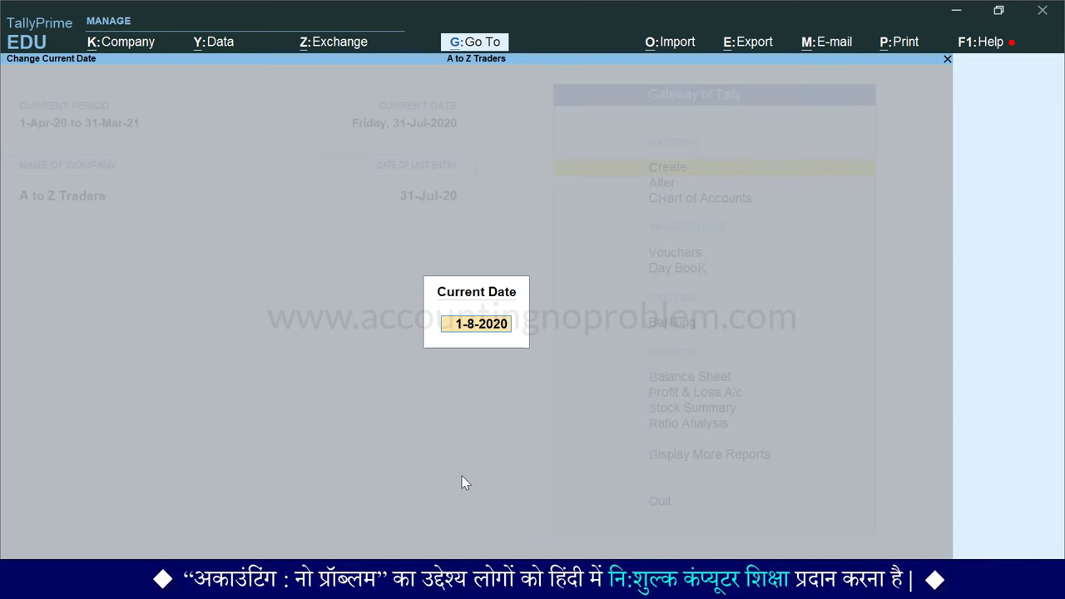
text(31-7)
key(Return)
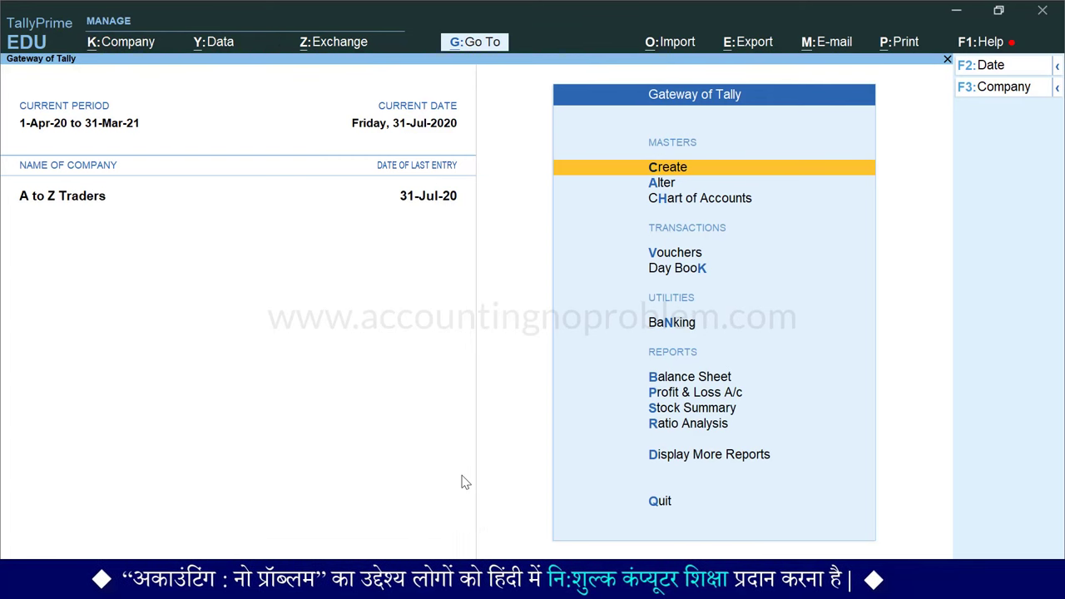
- Start voucher entry and switch the voucher type to Debit Note
key(v)
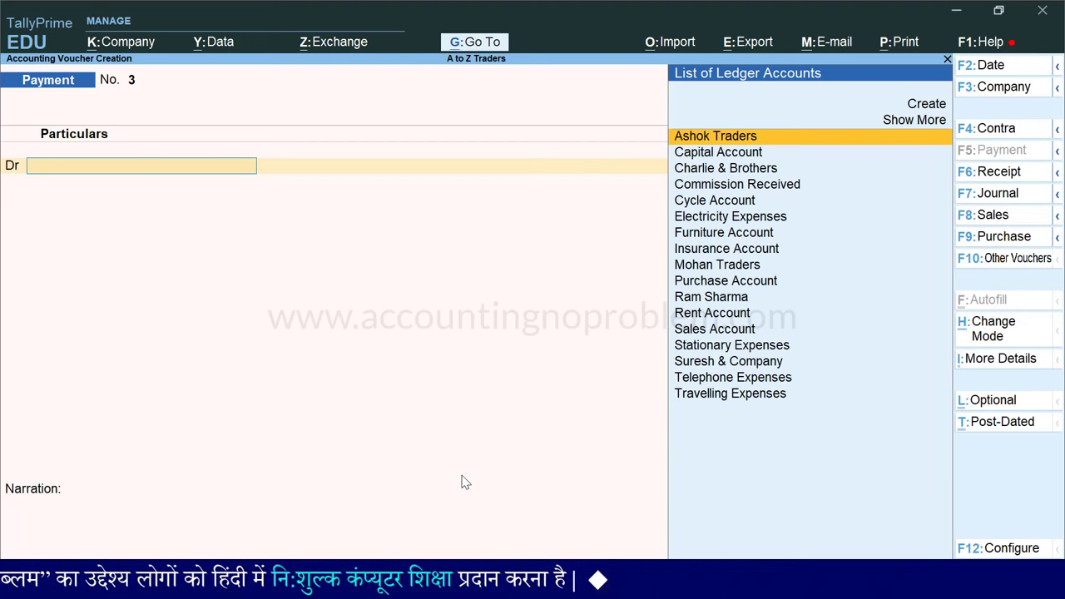
key(alt+F5)
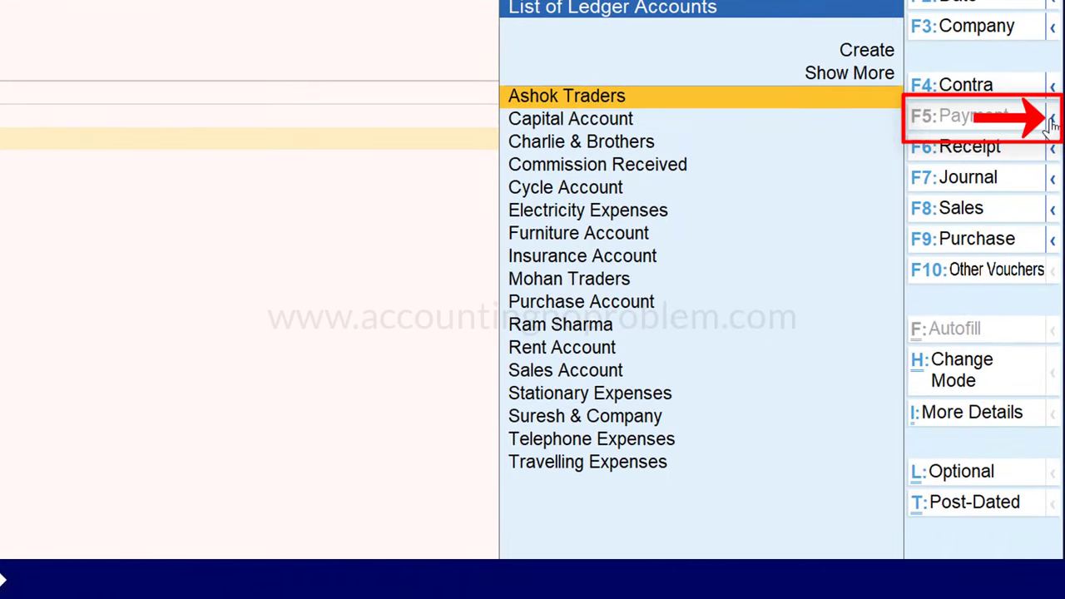
click(1052, 121)
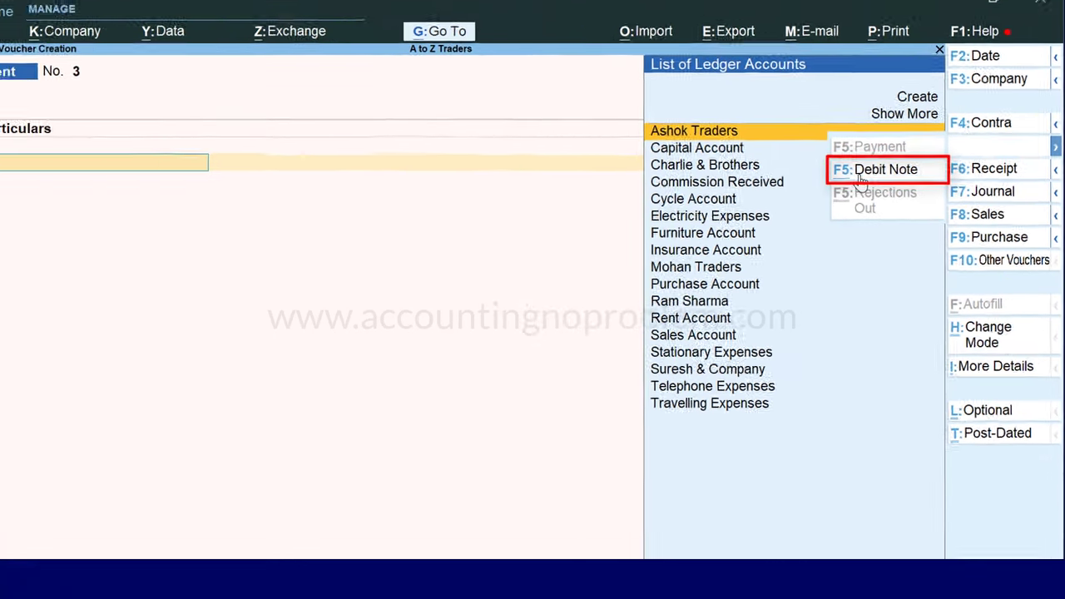
click(861, 170)
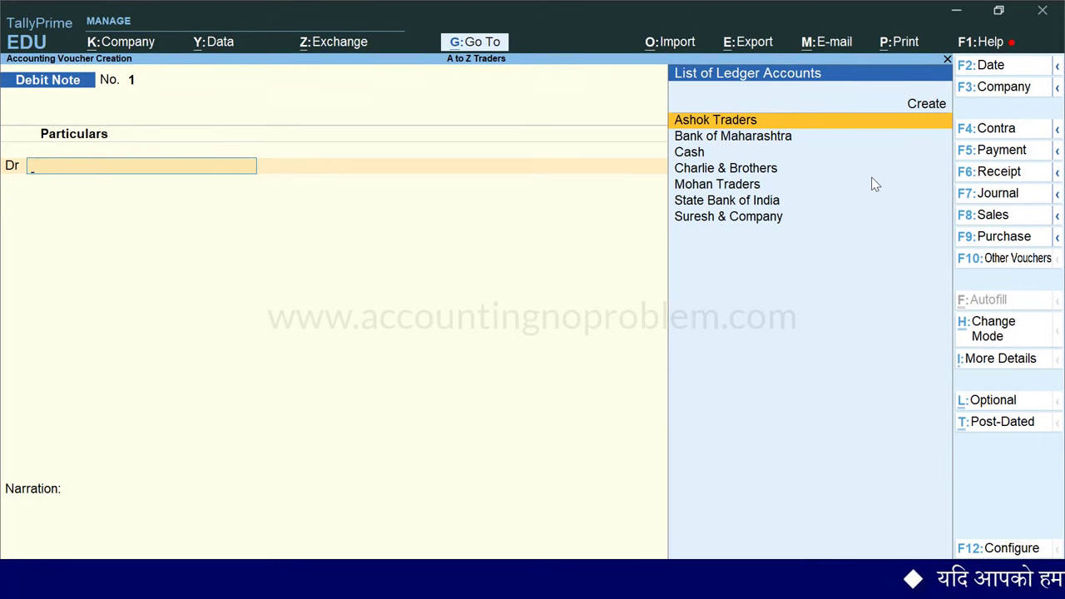
- Change Debit Note No. 1 to Item Invoice mode
click(1004, 334)
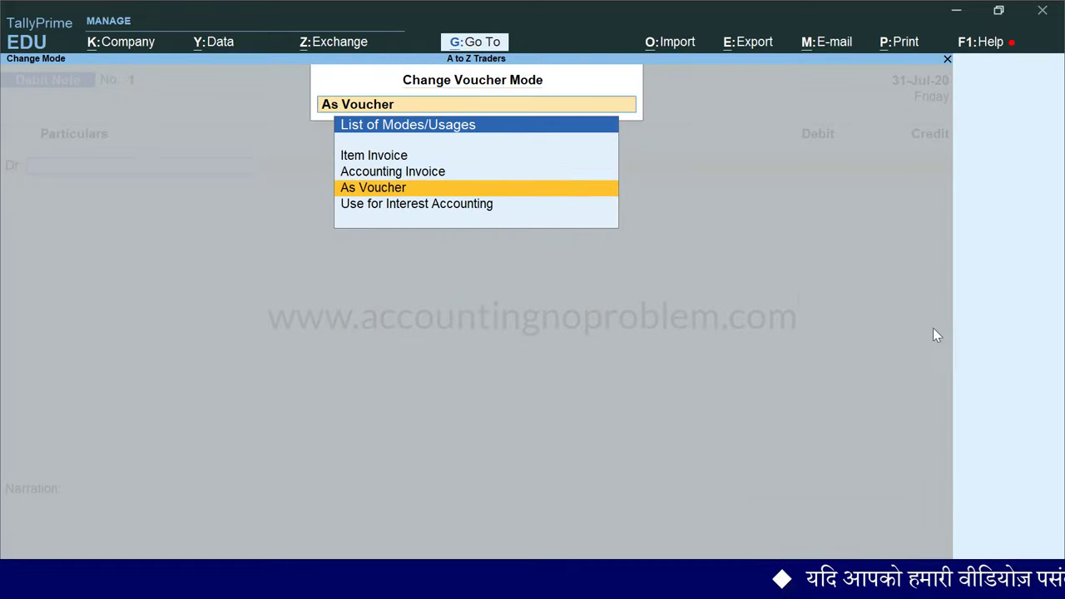
click(391, 158)
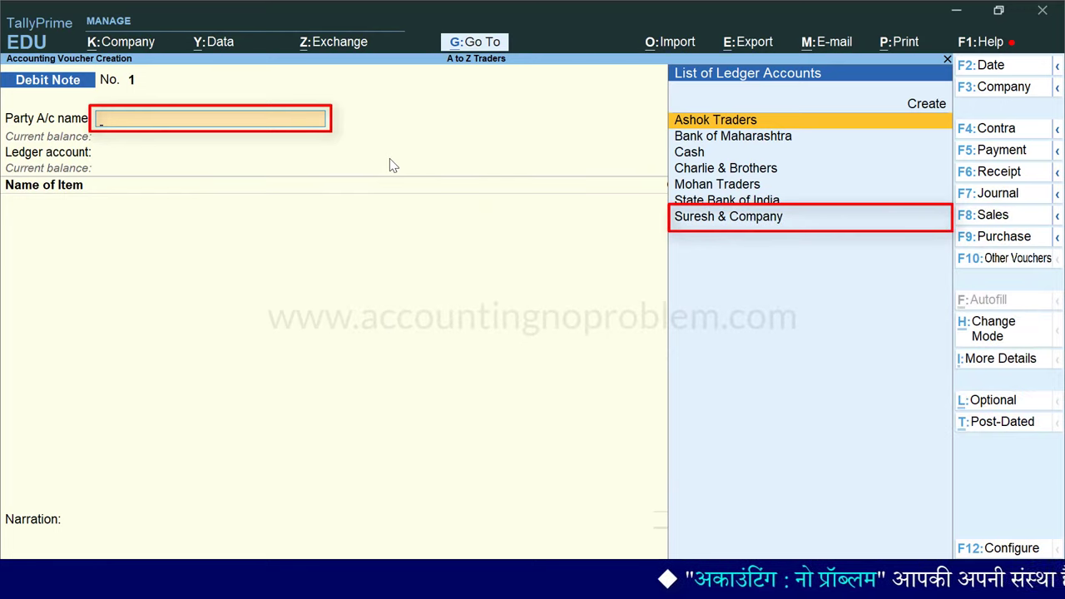
- Select Suresh & Company as the party account
key(Down)
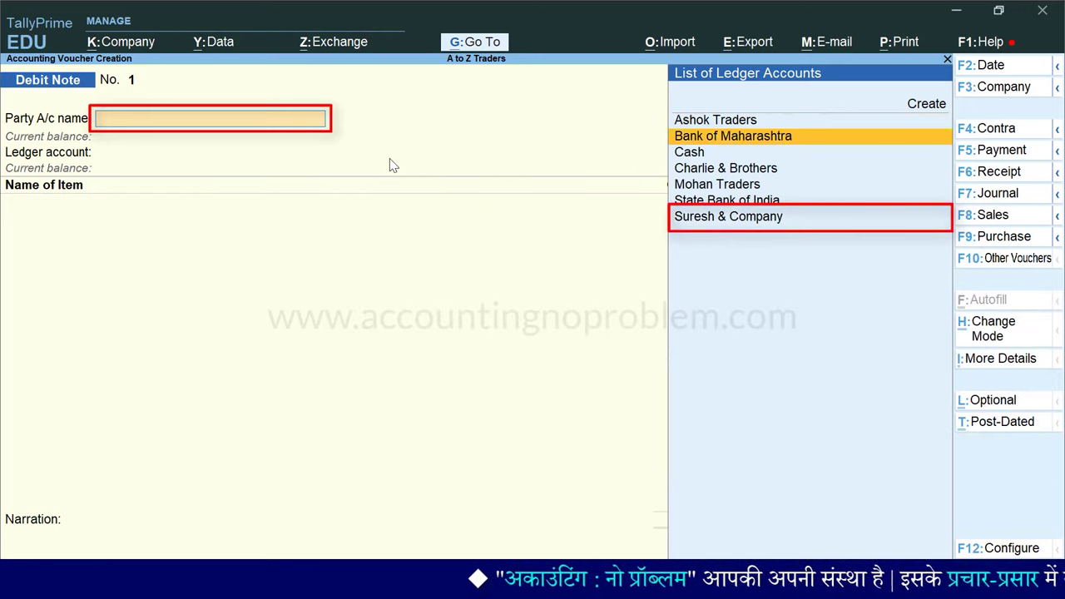
key(Down)
key(Down)
key(Down)
key(Down)
key(Down)
key(Return)
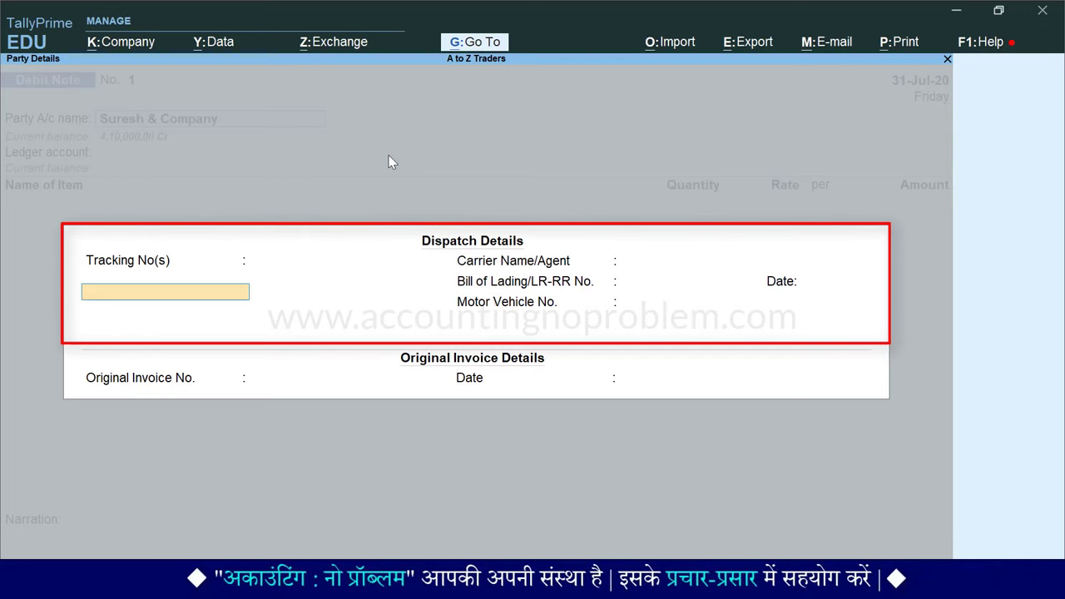
- Record vehicle MP 09 AB XX66 and original invoice 310 dated 2 July
key(Return)
key(Return)
key(Return)
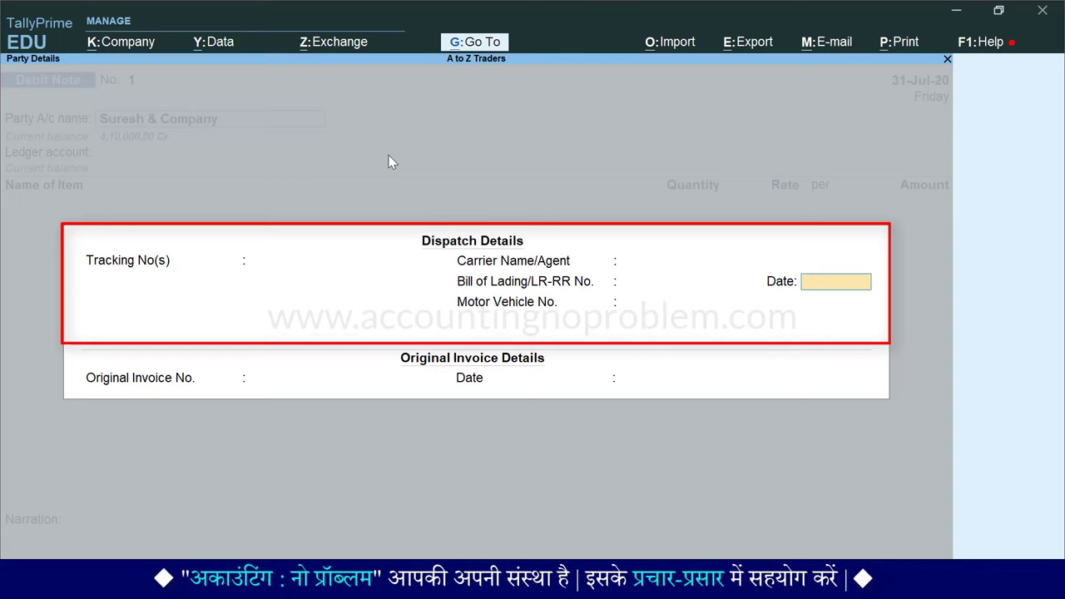
key(Return)
text(MP 09 AB XX)
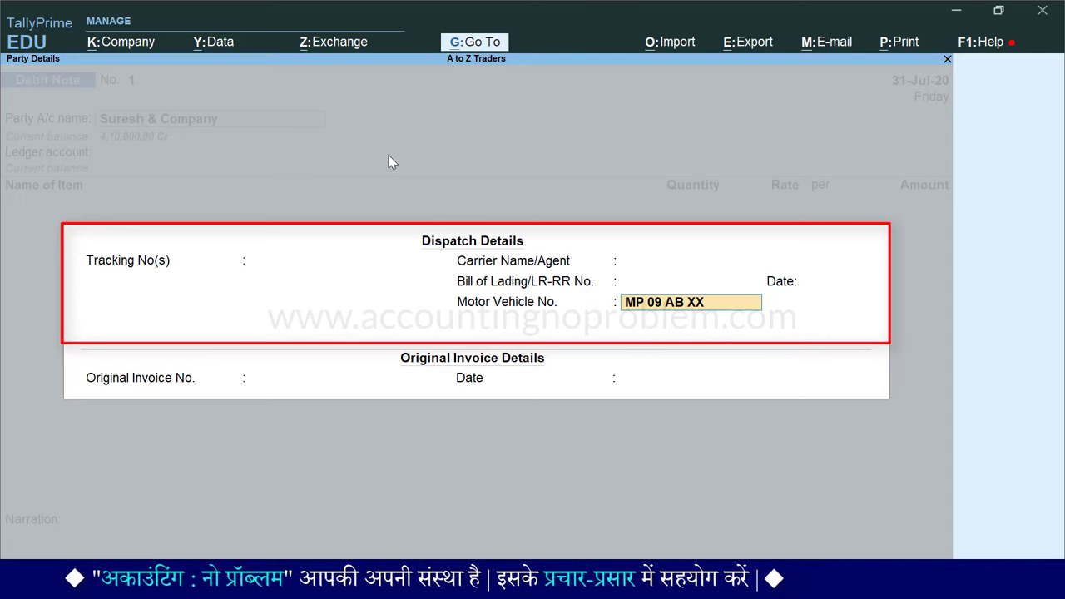
text(66)
key(Return)
text(3)
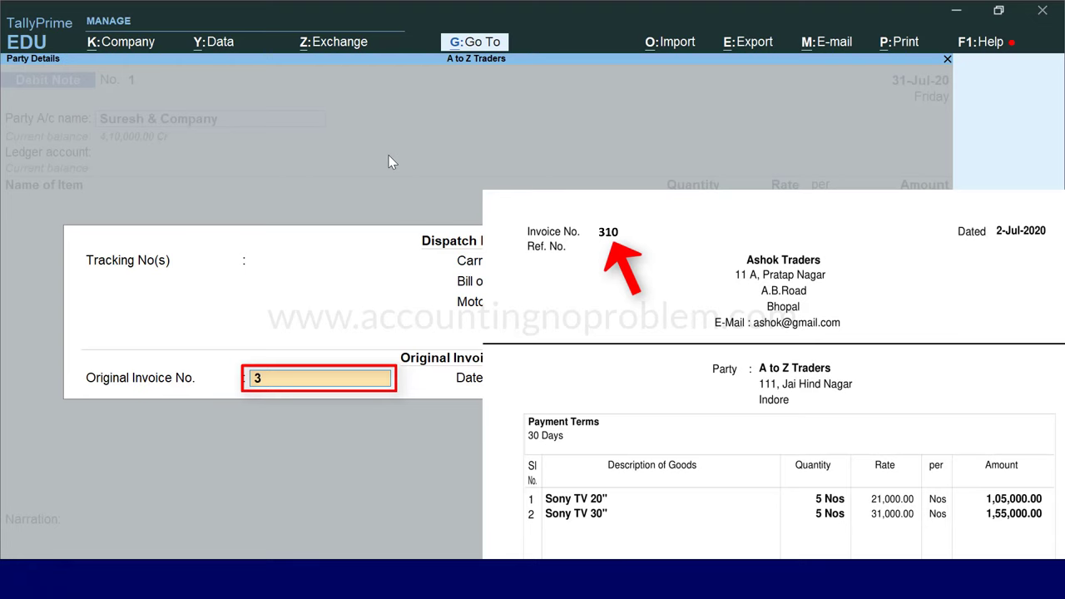
text(10)
key(Return)
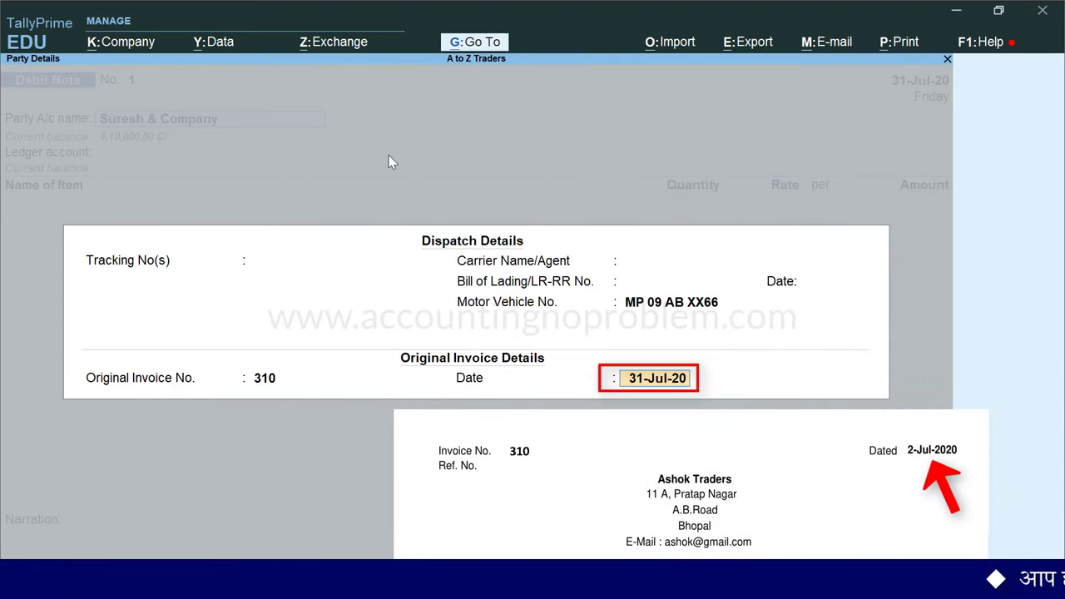
text(2.7)
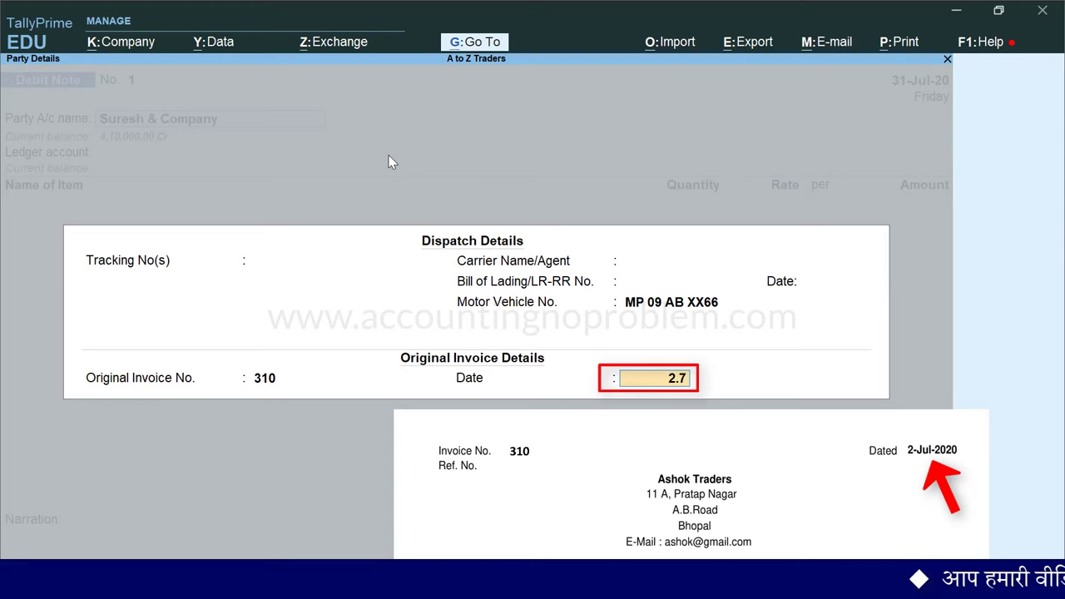
key(Return)
key(Return)
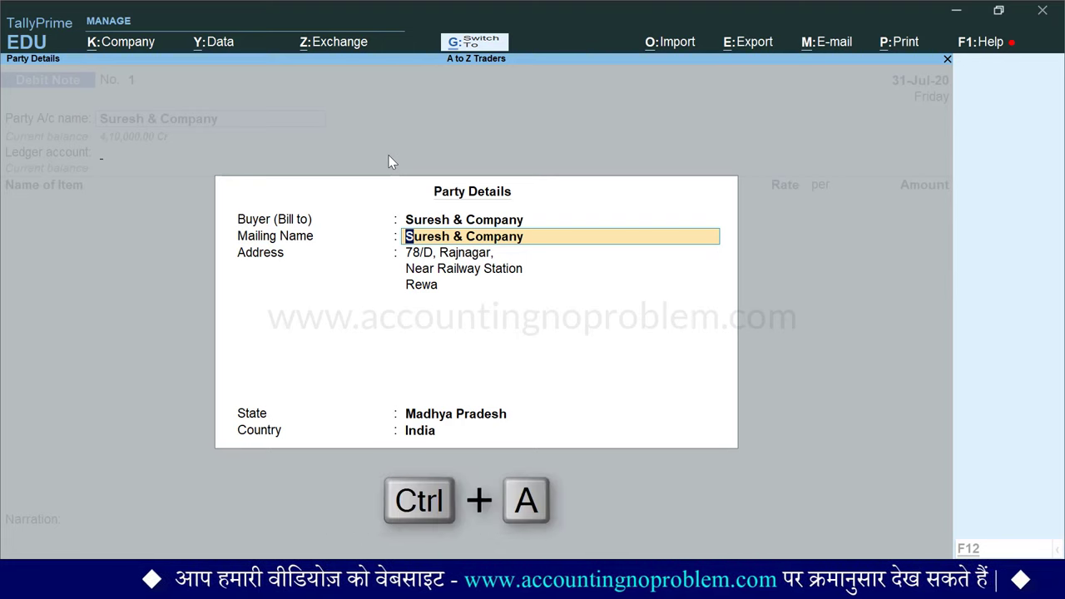
- Accept the Party Details, then close More Details without changes to return to the voucher
key(ctrl+a)
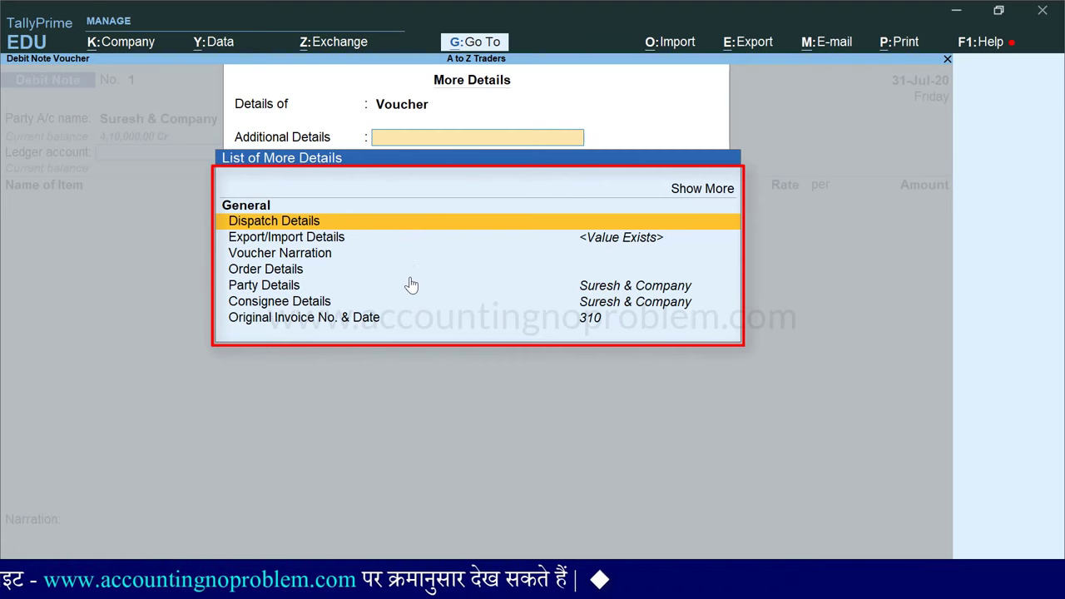
key(Escape)
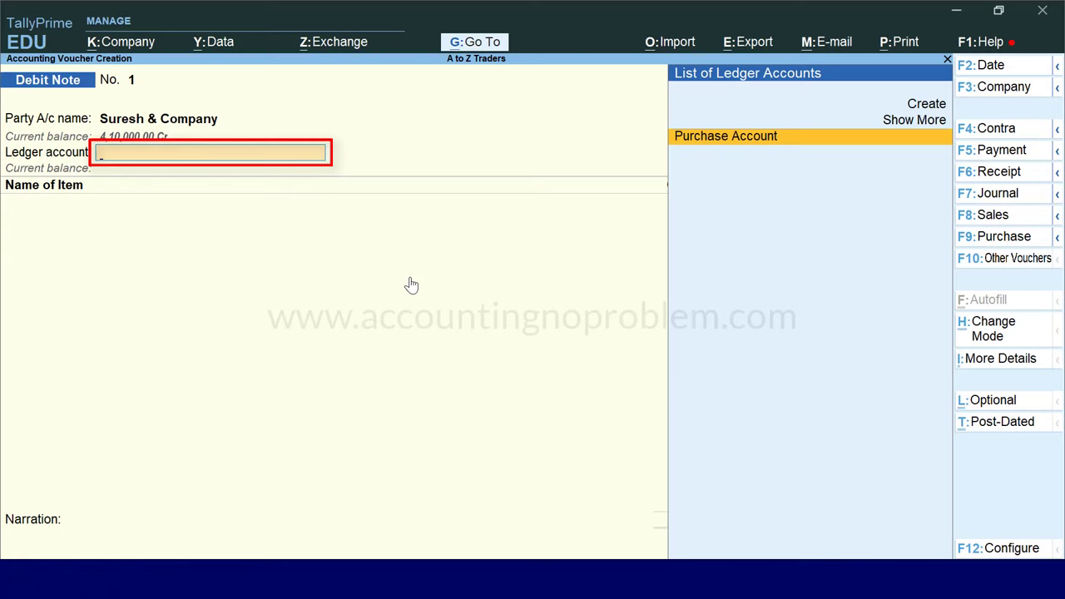
- Create a Purchase Return ledger under Purchase Accounts and set it as the ledger account
key(alt+c)
text(Purchase Retu)
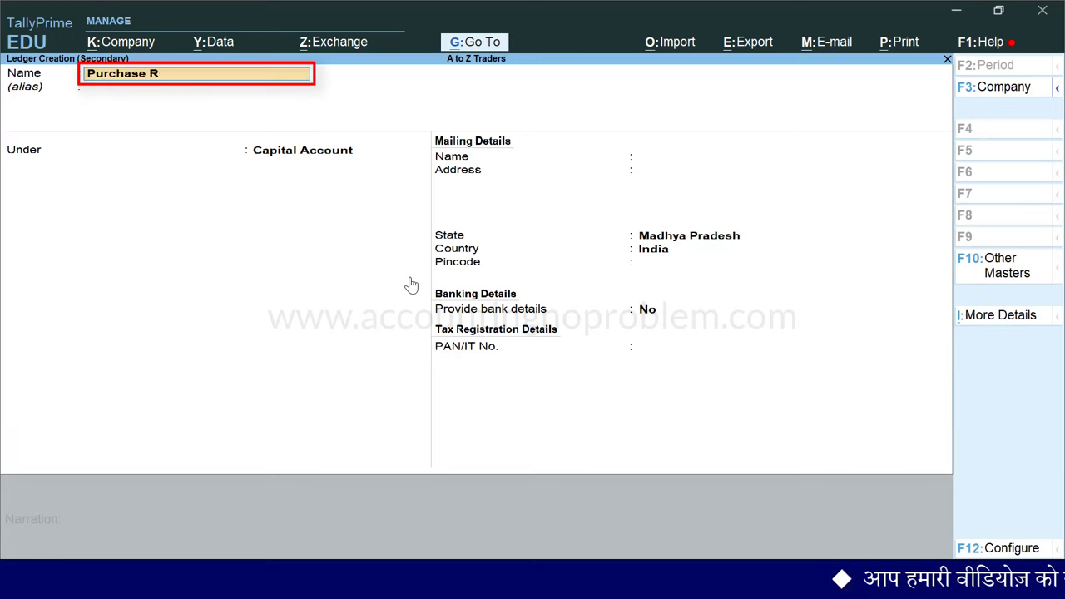
text(rn)
key(Return)
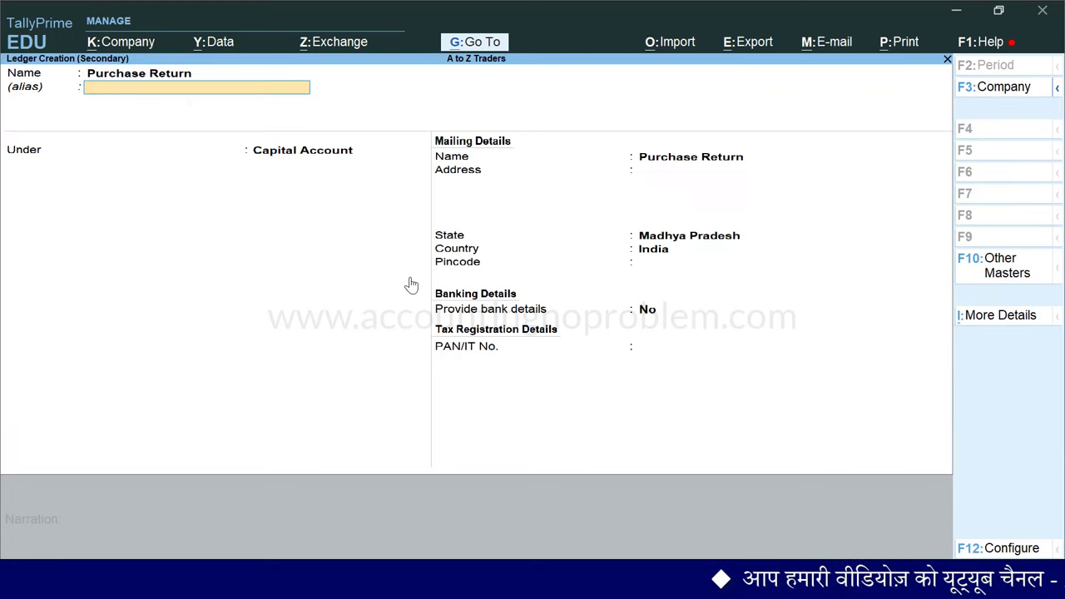
key(Return)
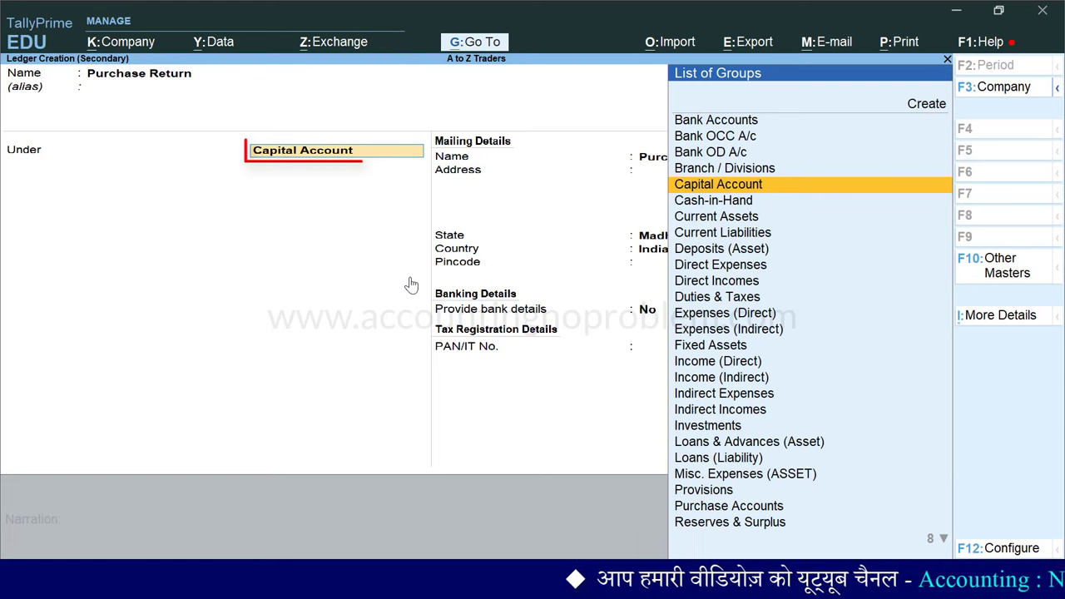
text(P)
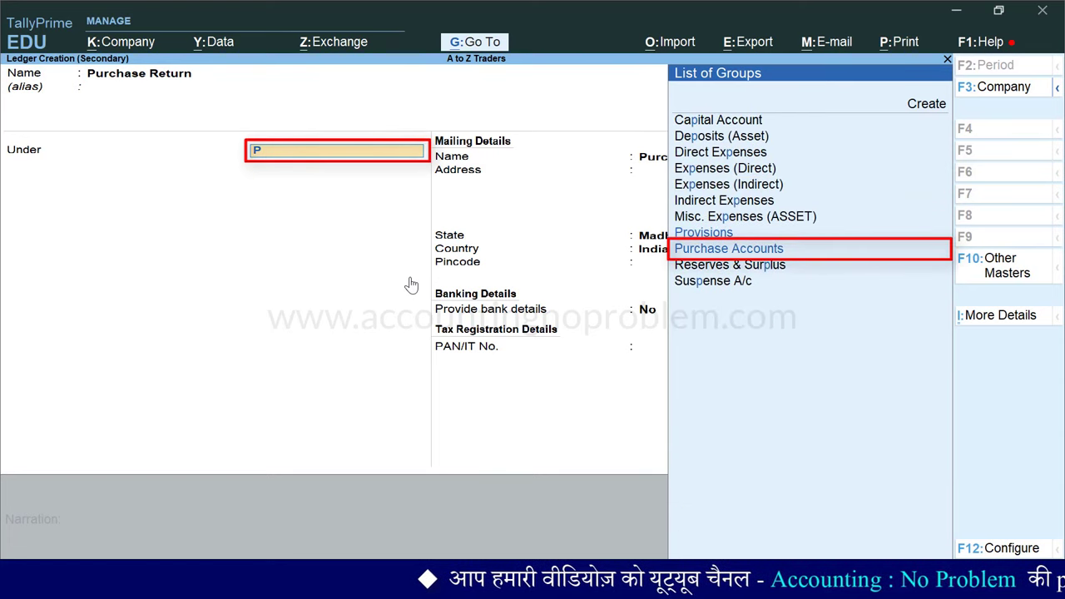
key(Return)
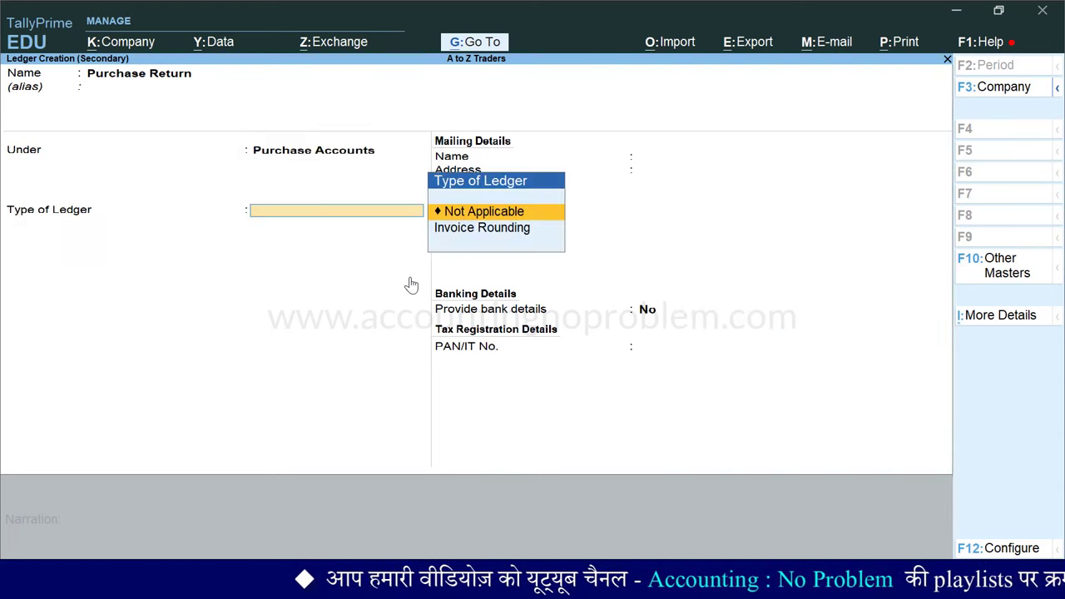
key(ctrl+a)
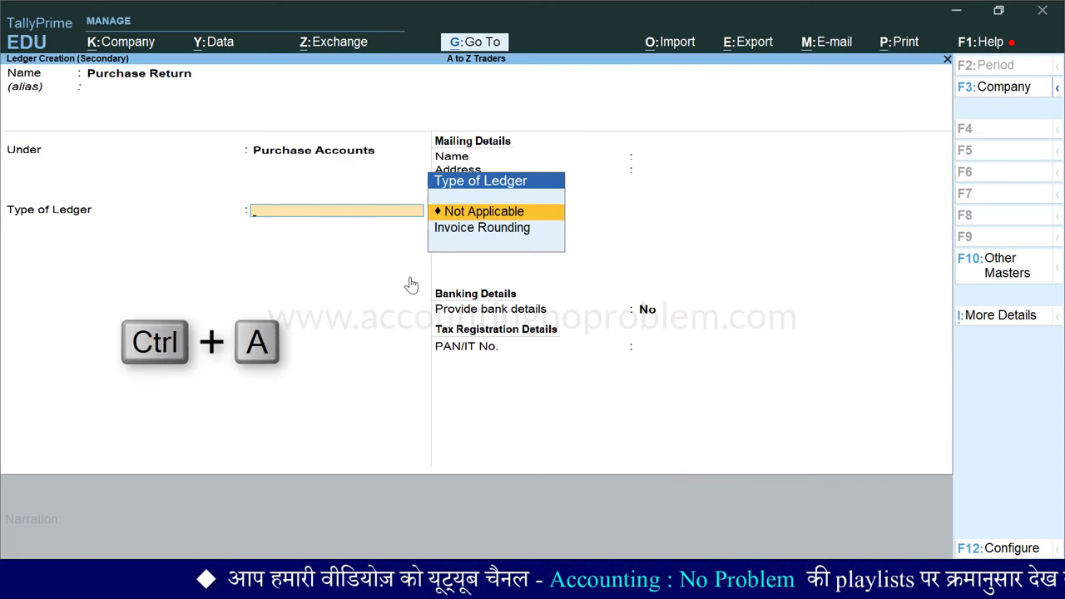
key(Return)
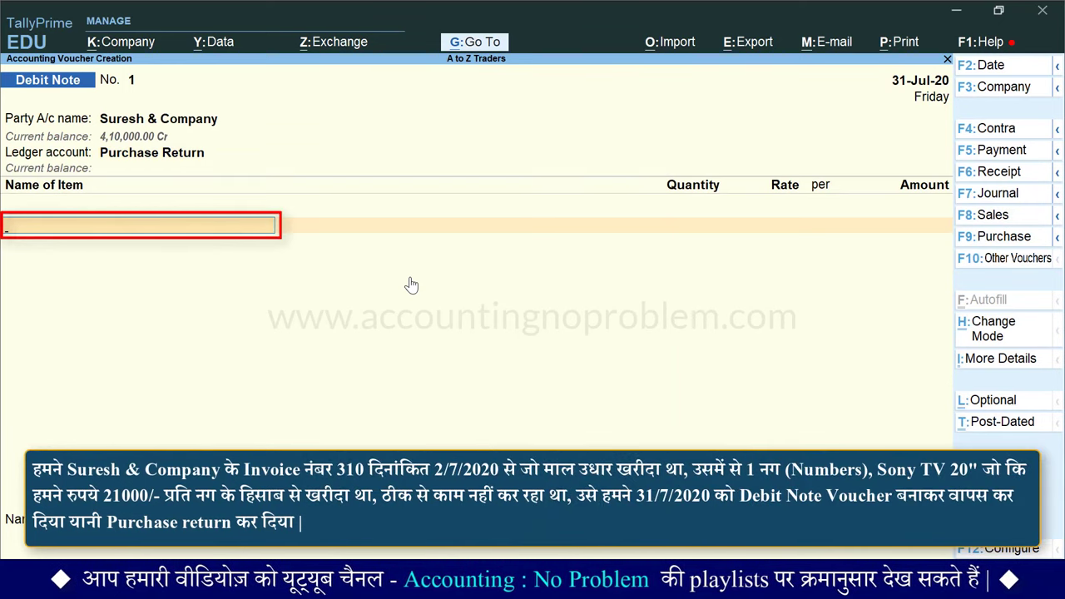
- Add Sony TV 20", 1 Nos at 21,000.00 rate, then end the item list
key(space)
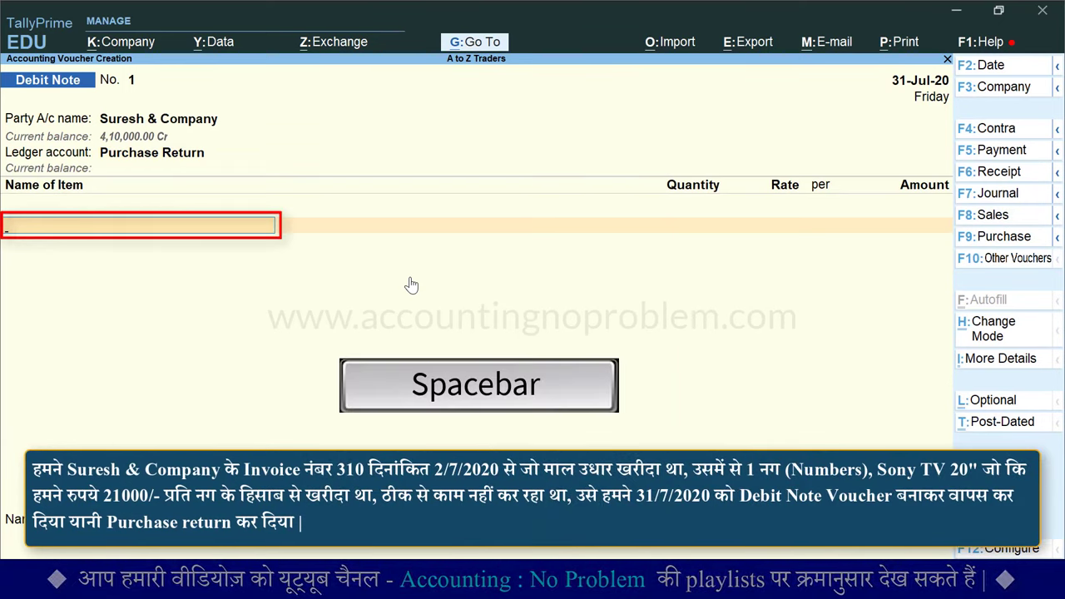
text(S)
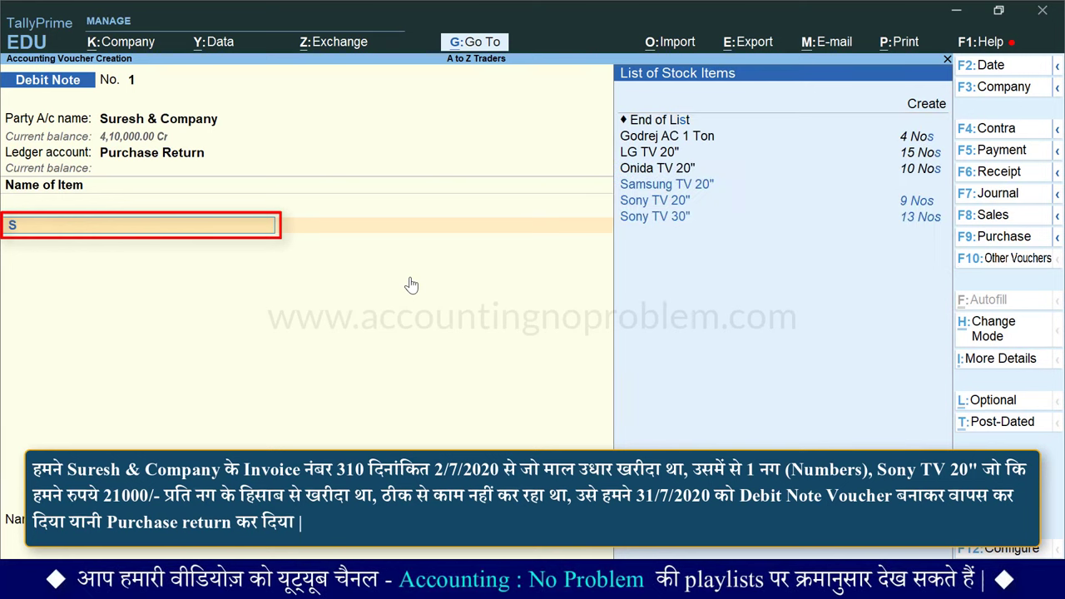
key(Return)
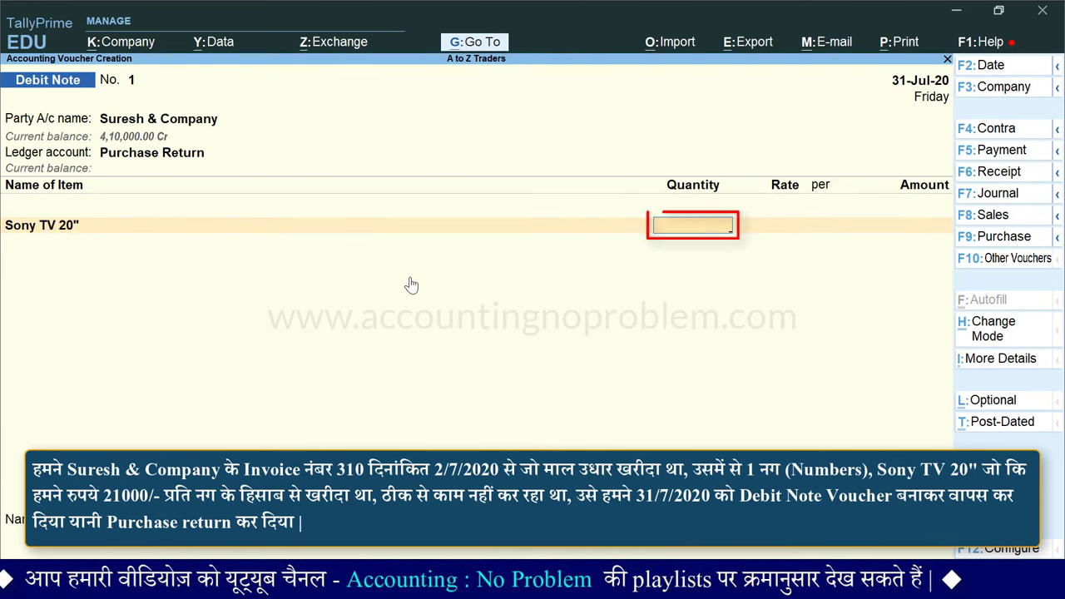
text(1)
key(Return)
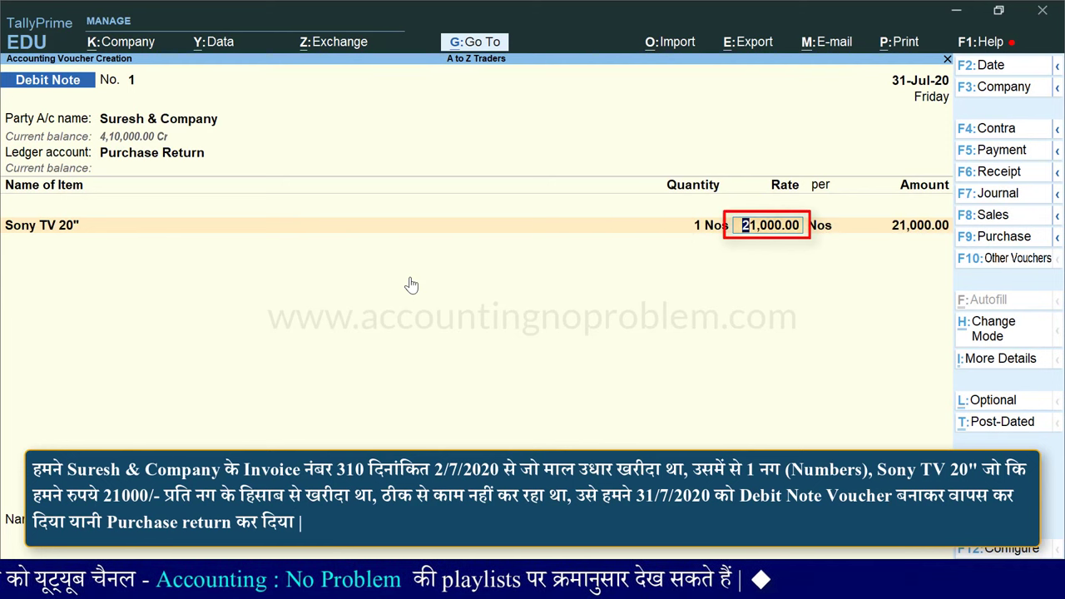
key(Return)
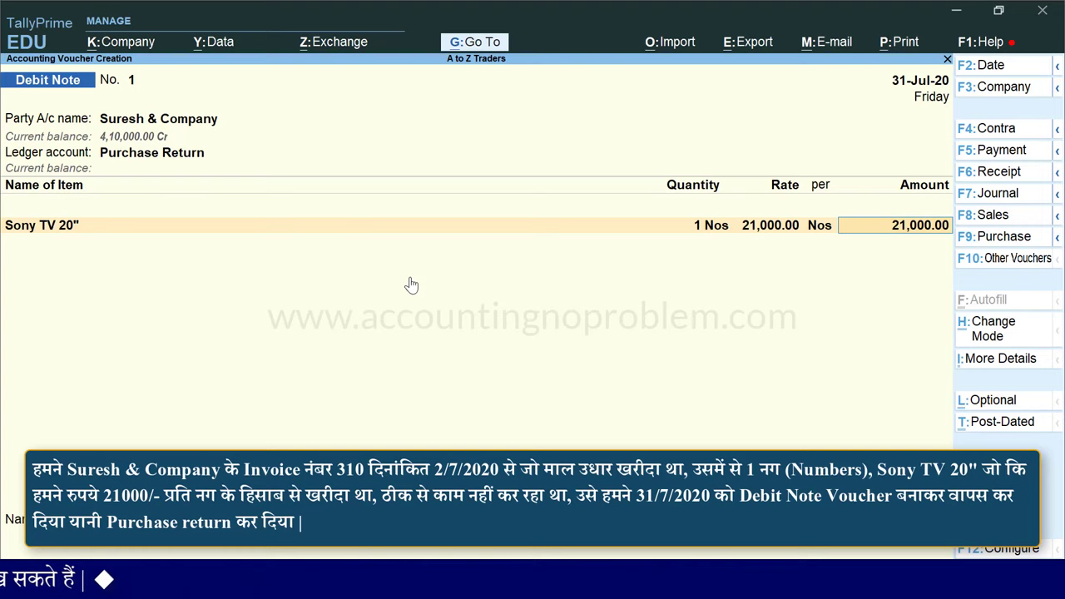
key(Return)
key(Return)
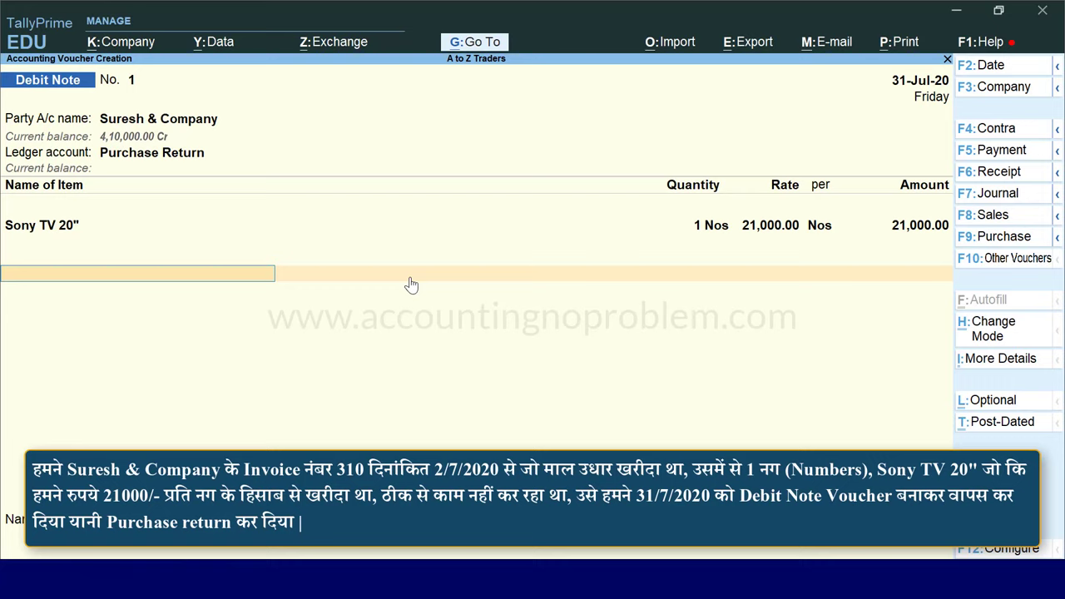
key(Return)
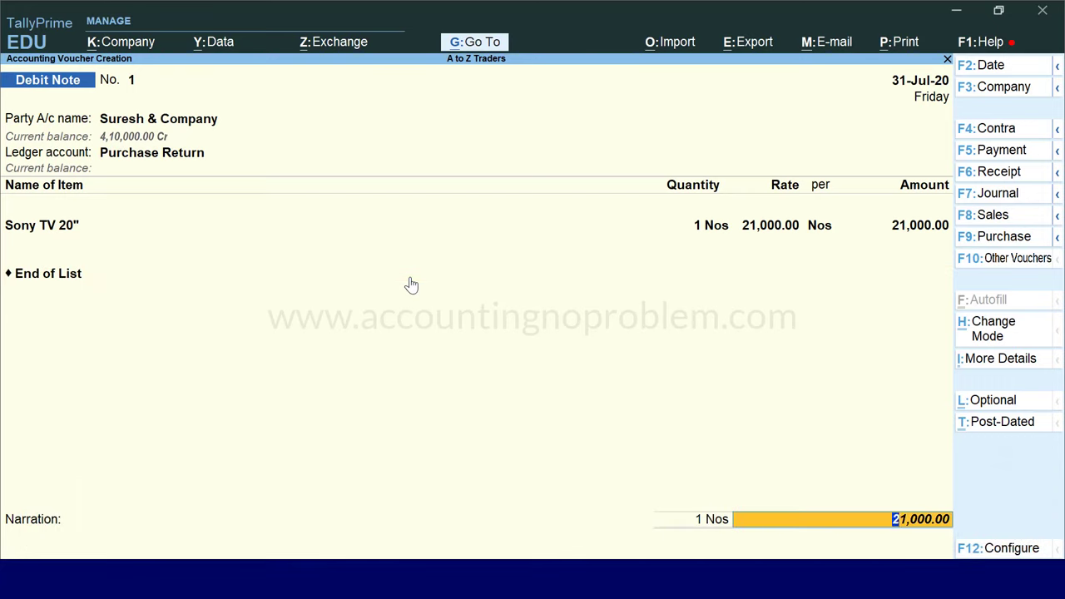
- Enter the narration 'Being purchase returned to supplier because TV is not working properly.'
key(Return)
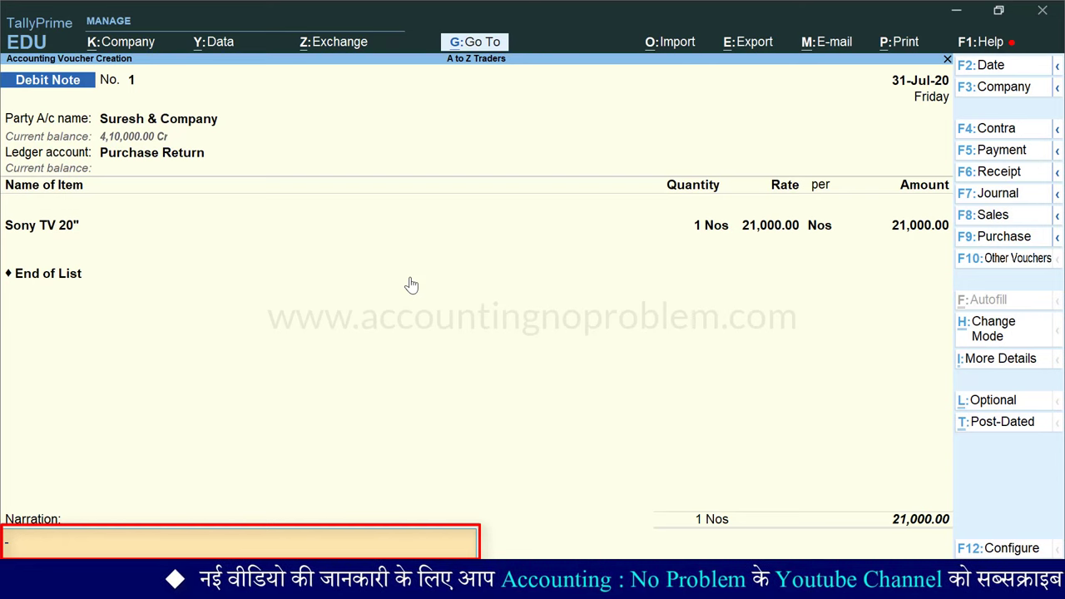
text(Being purchase returned to supplier because TV is not working properly.)
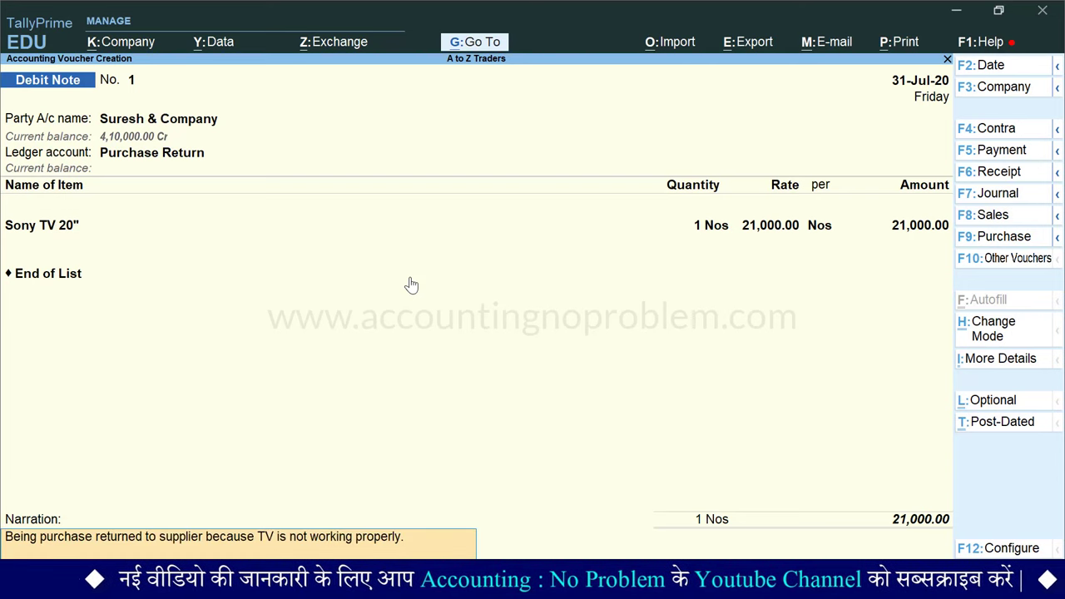
- Accept and save Debit Note No. 1 for the returned Sony TV 20"
key(ctrl+a)
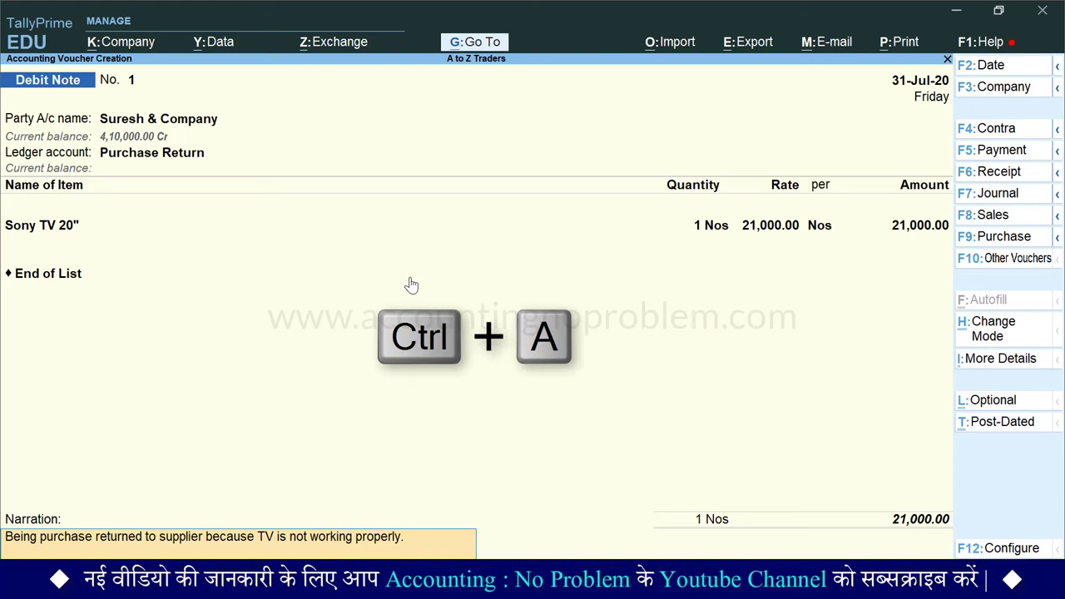